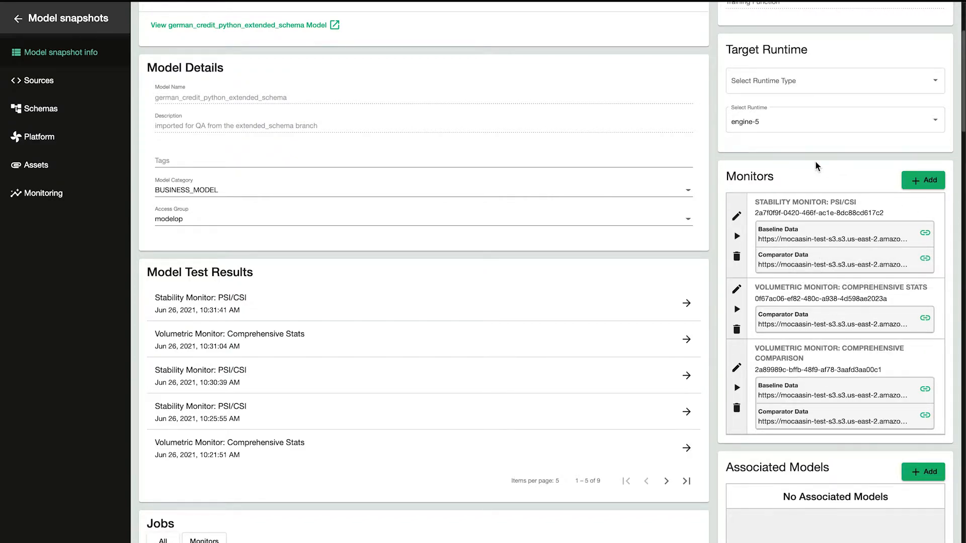
Start adding a monitor to the model snapshot and choose Volumetric Monitor: Comprehensive Stats with its Comprehensive Stats_v1 snapshot
left_click(929, 183)
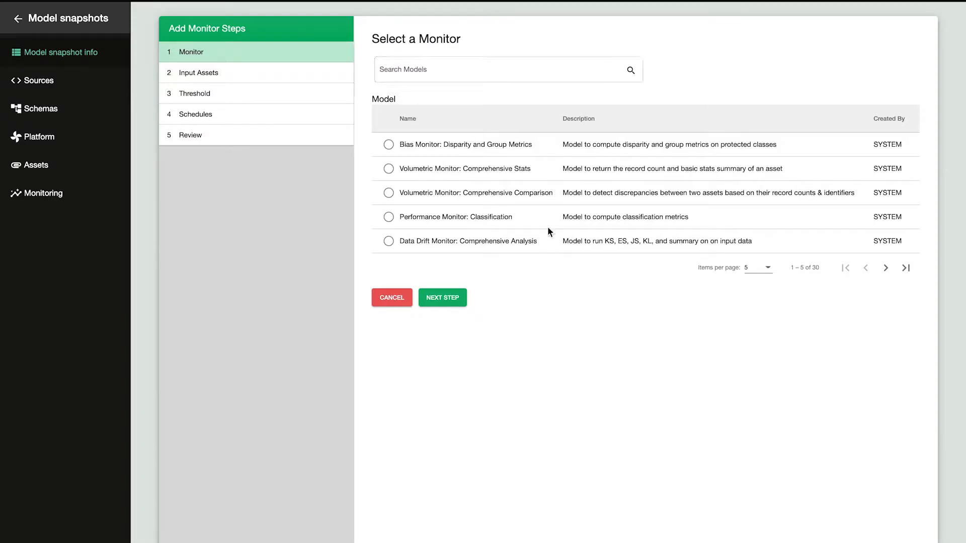
left_click(884, 270)
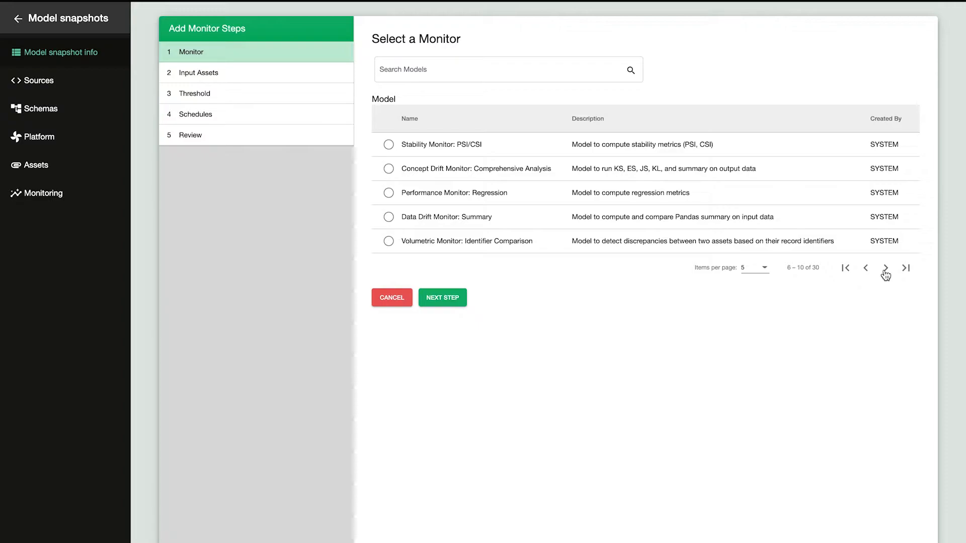
left_click(865, 269)
left_click(388, 169)
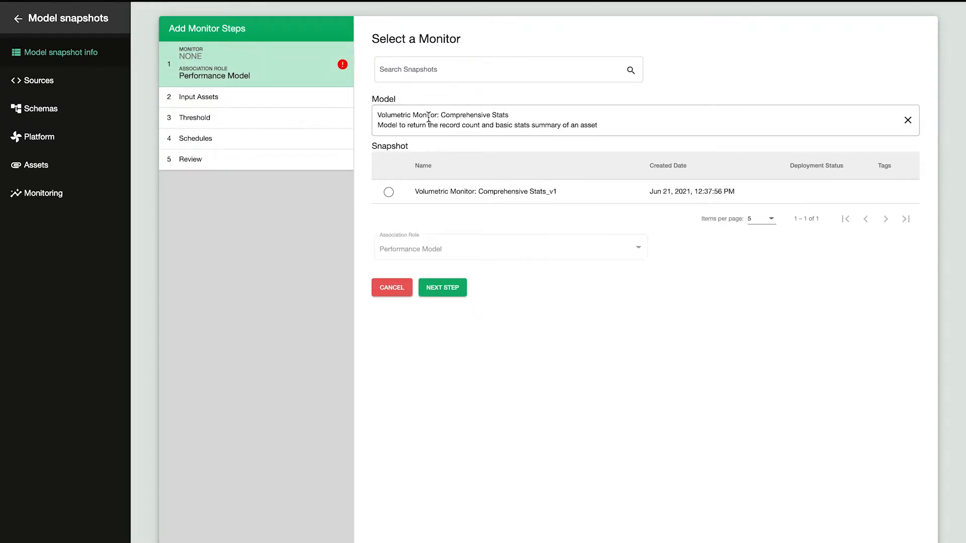
left_click(389, 192)
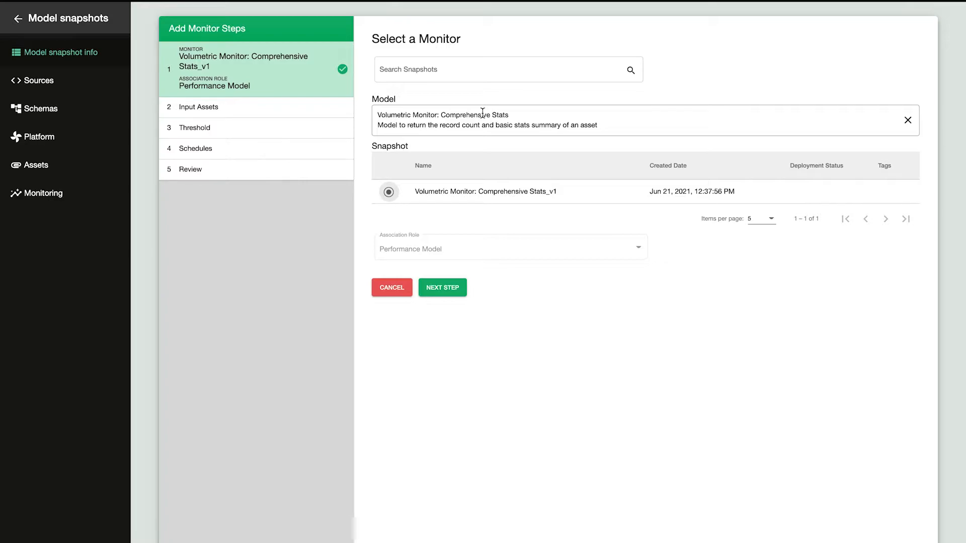
left_click(446, 287)
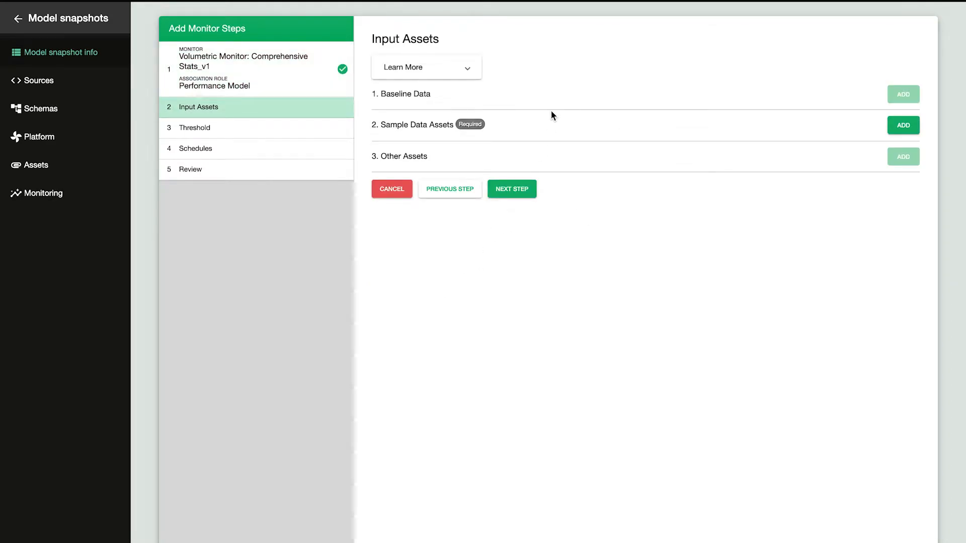
Read the Comprehensive Stats monitor's documentation on required assets, output, assumptions and execution, and close it
left_click(467, 73)
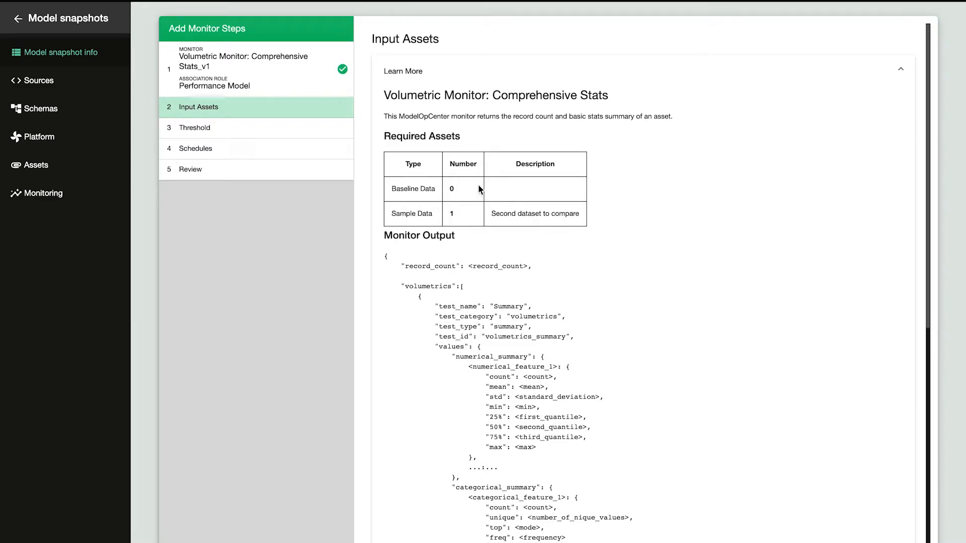
scroll(486, 222, "down", 5)
scroll(485, 219, "down", 3)
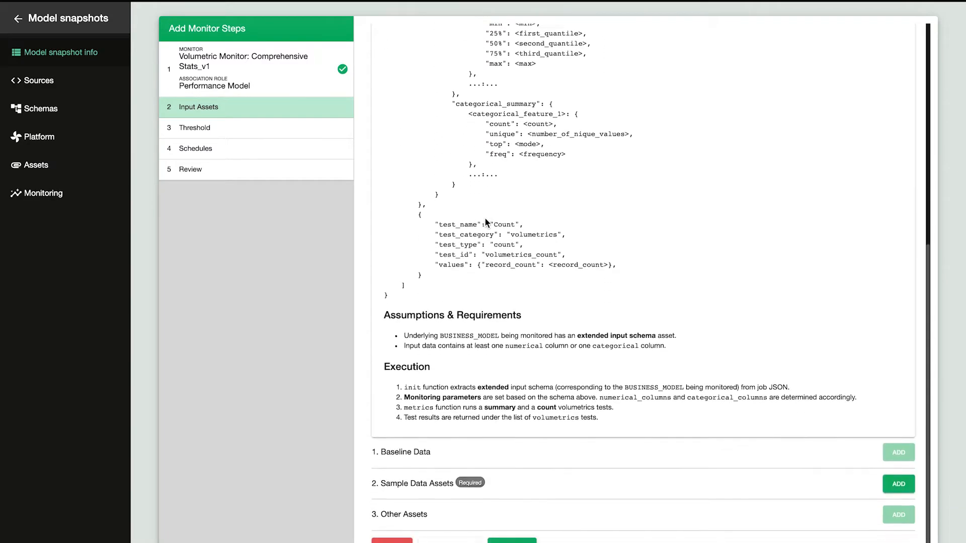
scroll(468, 161, "up", 8)
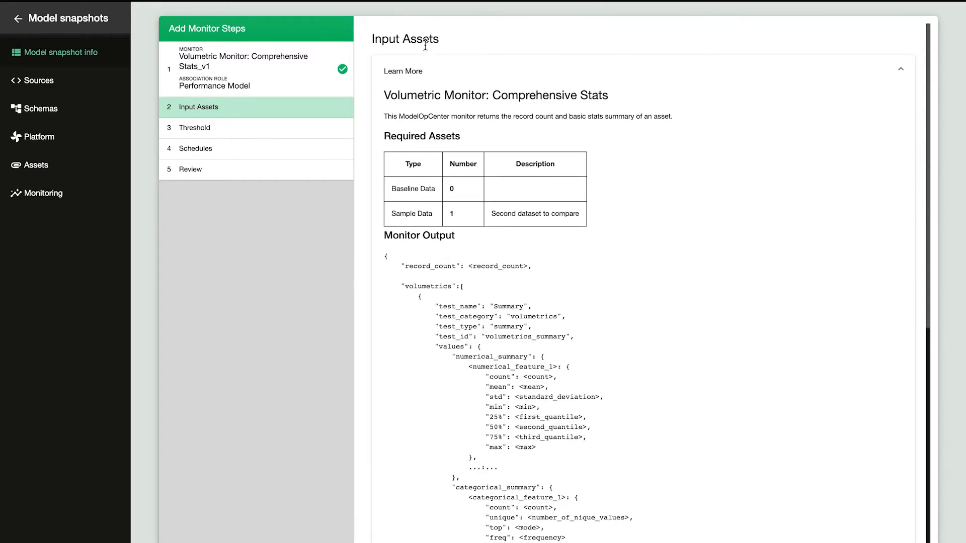
left_click(414, 71)
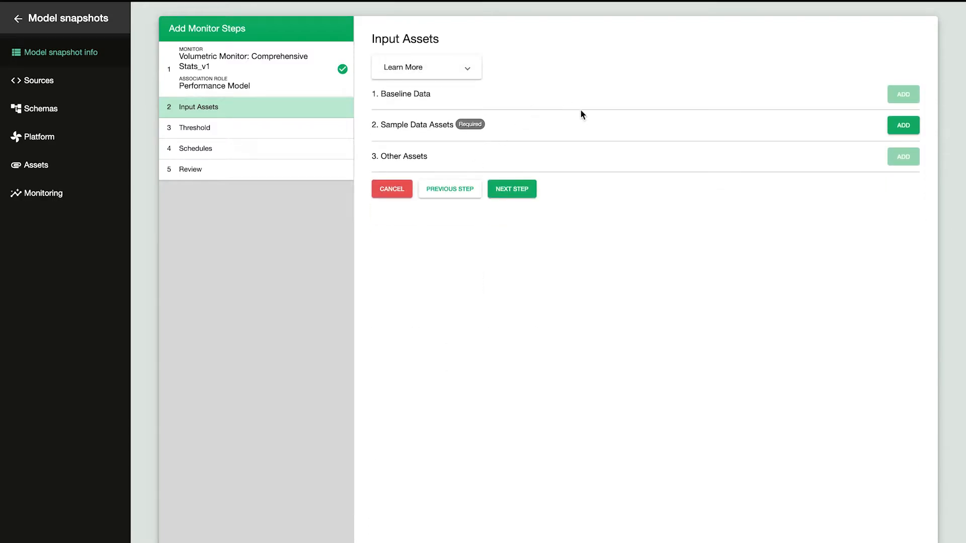
Add the model's existing asset df_sample_scored.json as the monitor's required sample data
left_click(903, 125)
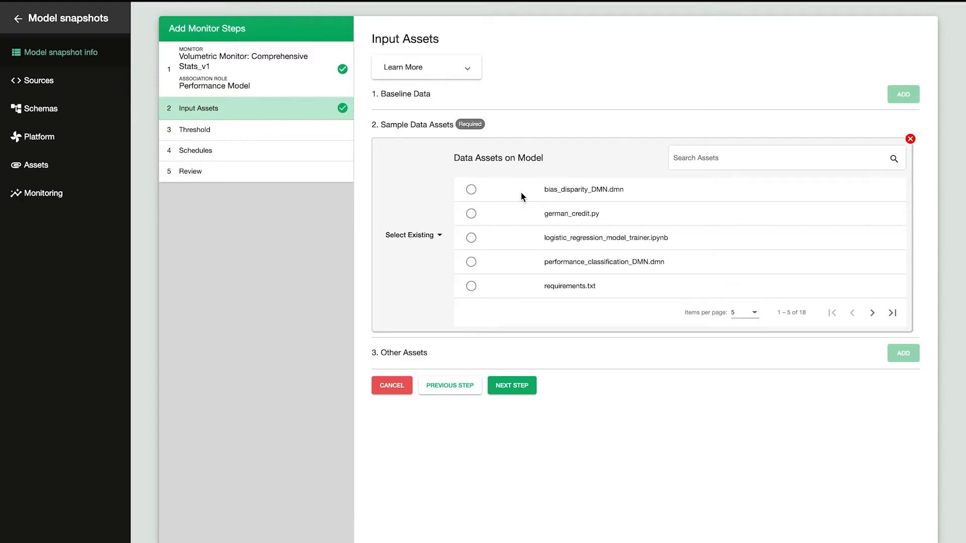
left_click(439, 236)
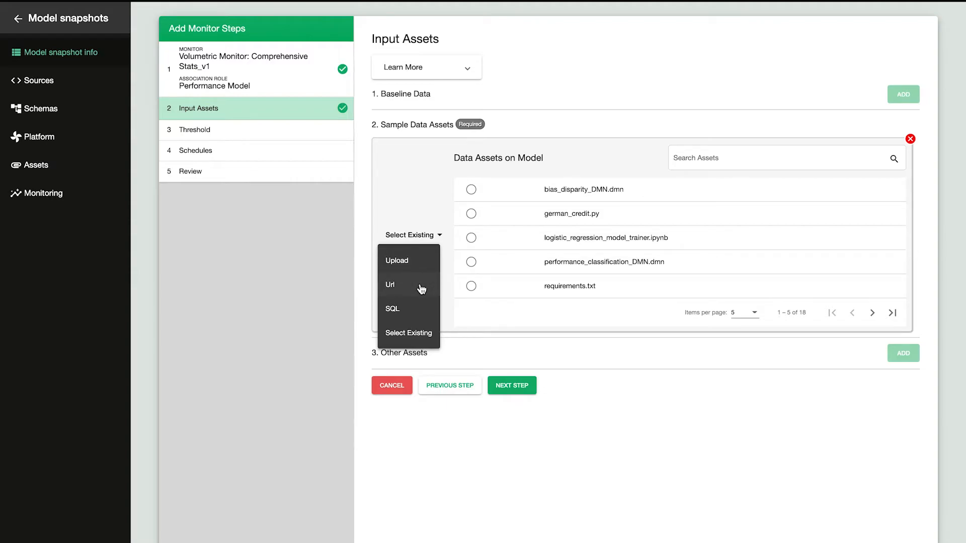
left_click(453, 171)
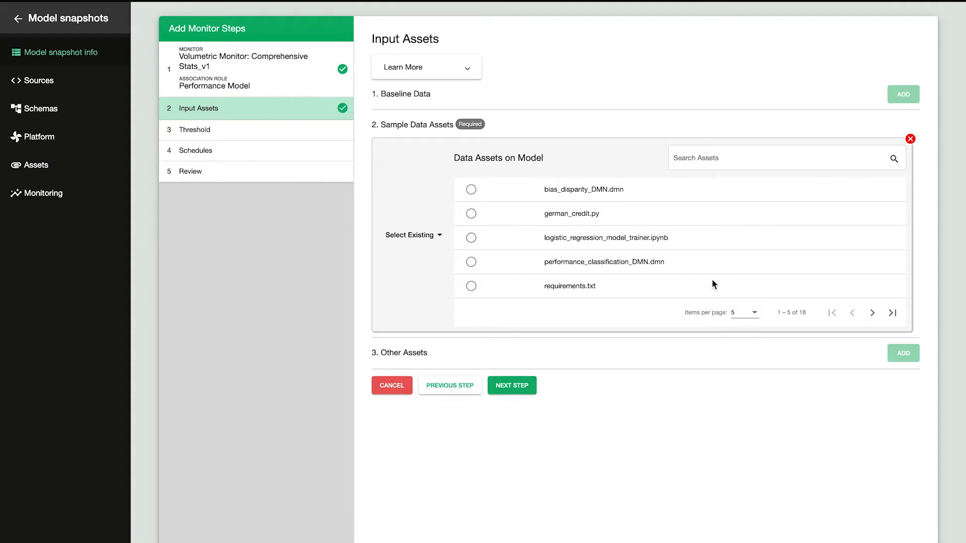
left_click(873, 313)
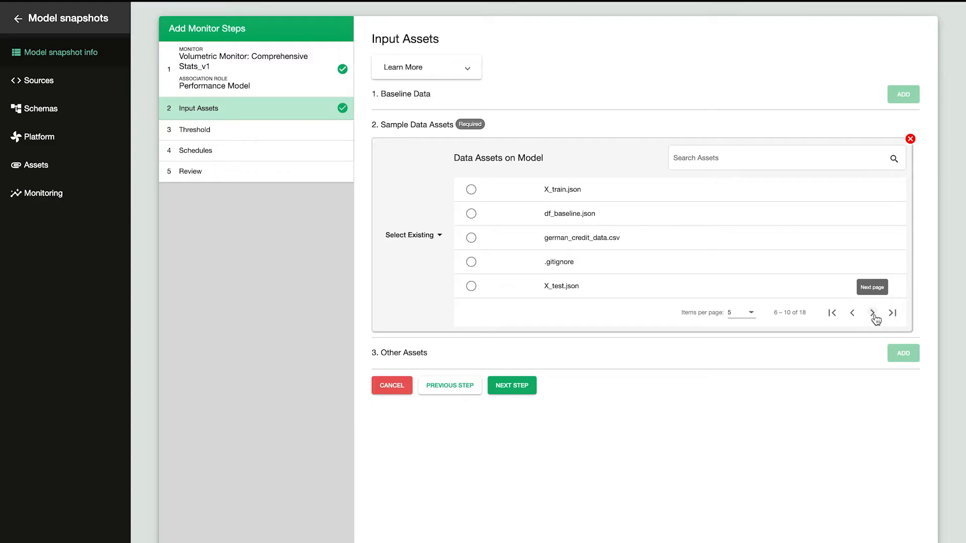
left_click(873, 312)
mouse_move(557, 213)
left_mouse_down()
mouse_move(584, 212)
mouse_move(552, 214)
left_mouse_up()
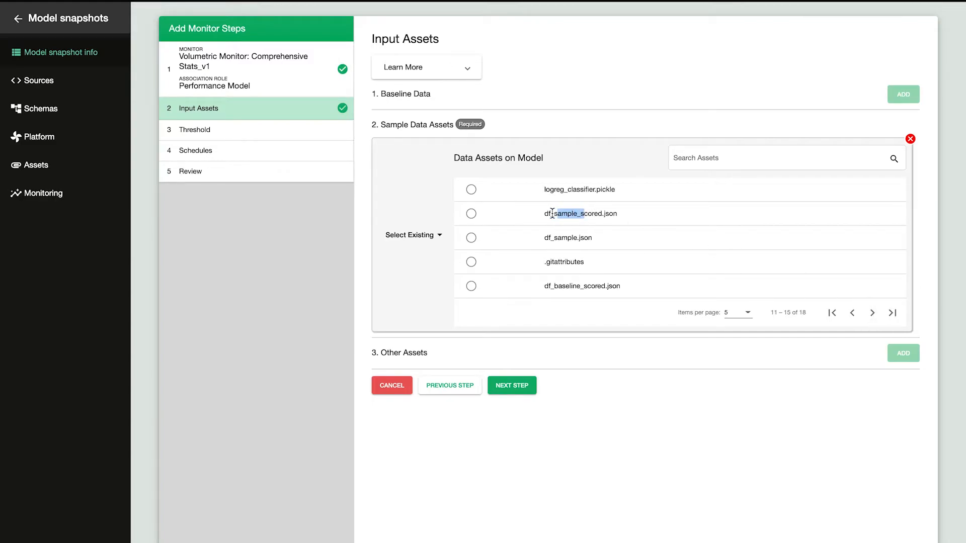
left_click(471, 214)
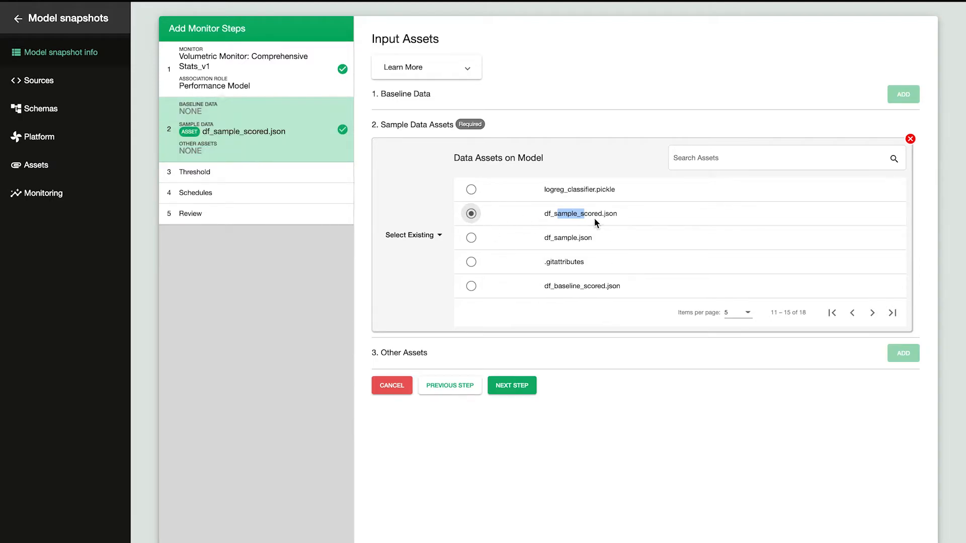
left_click(513, 386)
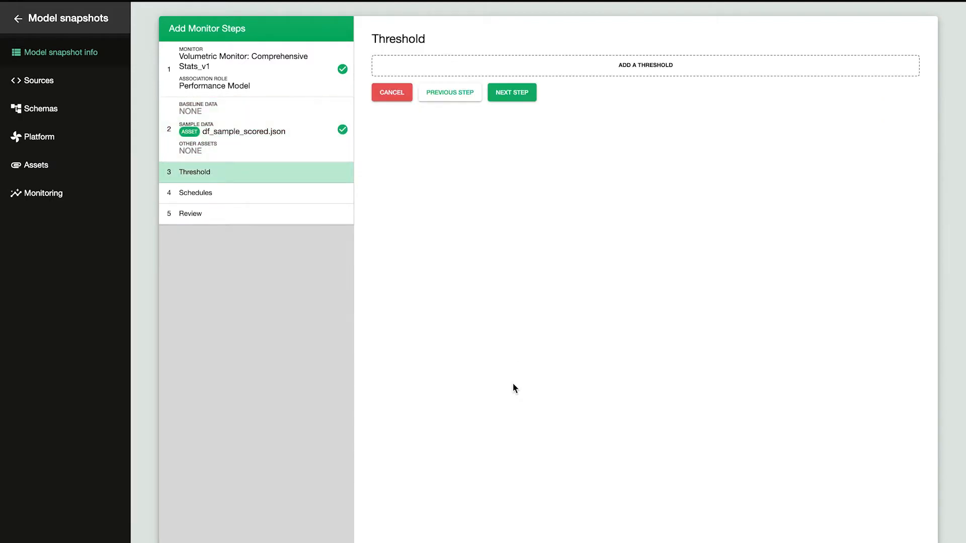
Leave the monitor without a threshold and add a schedule named Myschedule
left_click(504, 96)
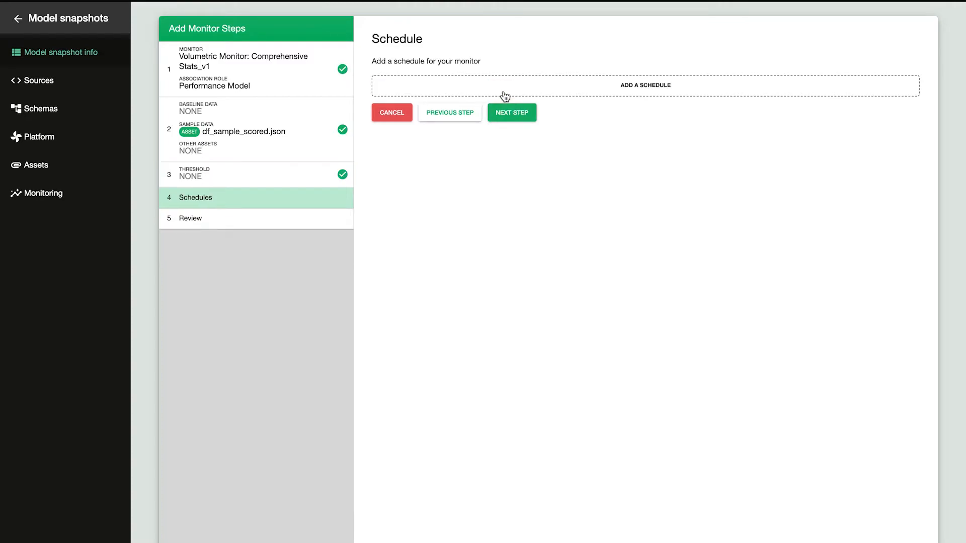
left_click(632, 90)
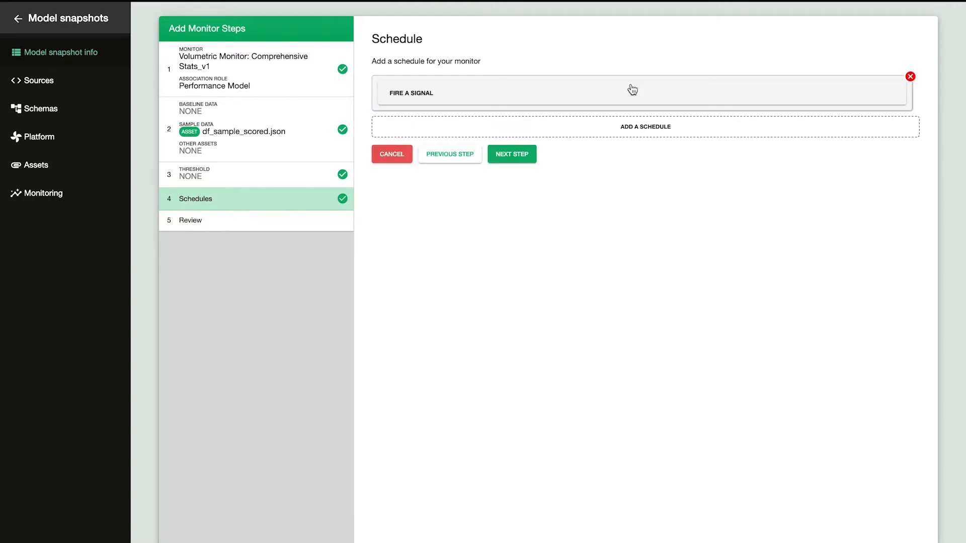
left_click(588, 95)
left_click(453, 161)
type("Myschedule")
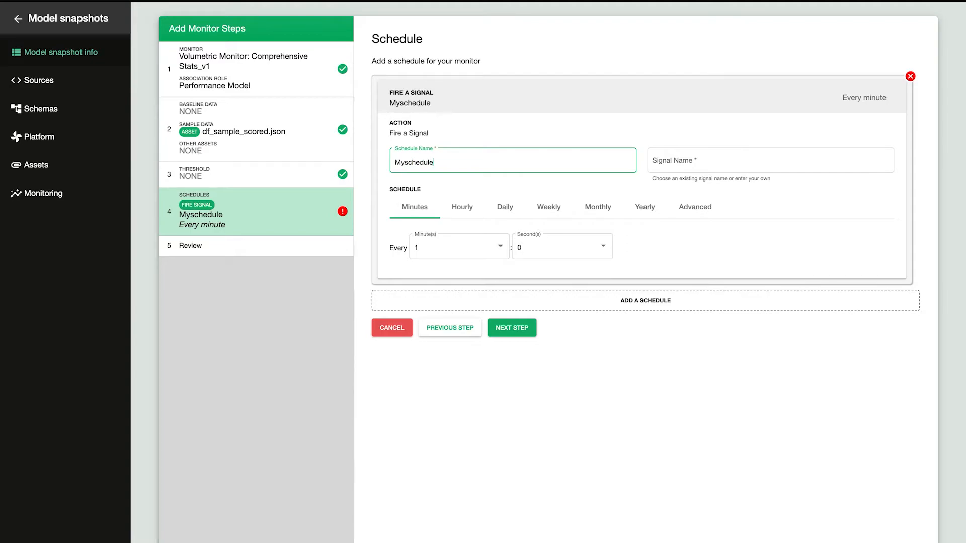
Set Myschedule to fire Signals_Run_Associated_Model_Jira every 3 minutes, and cancel the new monitor at the review stage
left_click(772, 159)
left_click(742, 189)
left_click(469, 257)
left_click(467, 268)
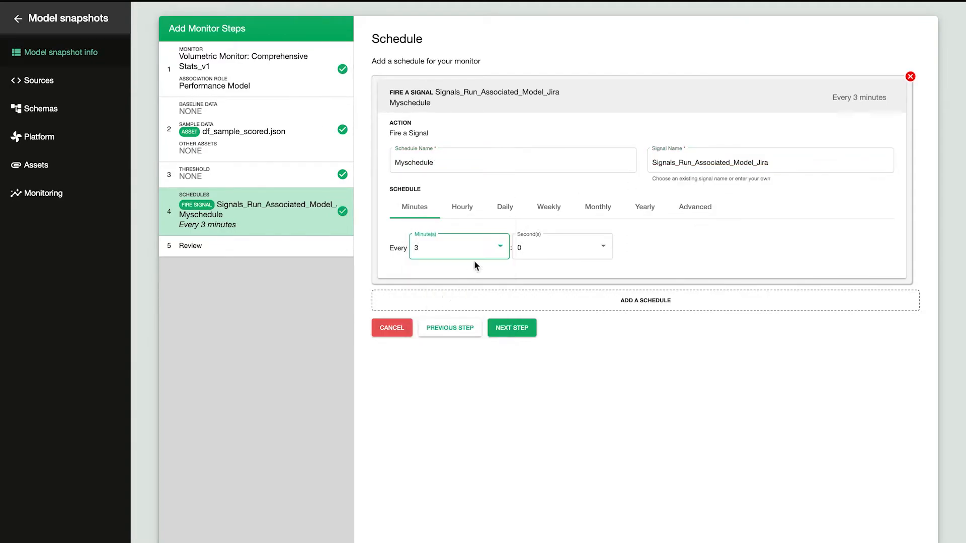
left_click(518, 330)
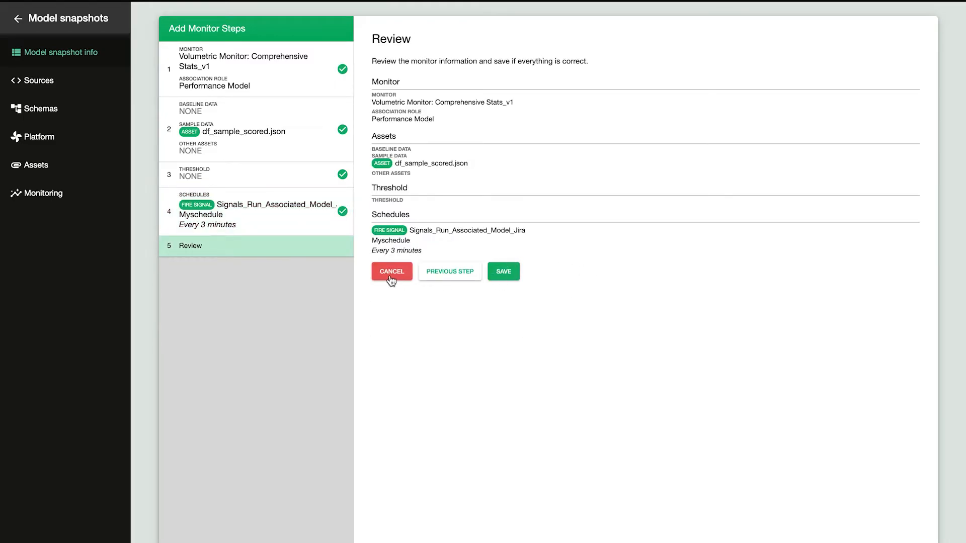
left_click(386, 279)
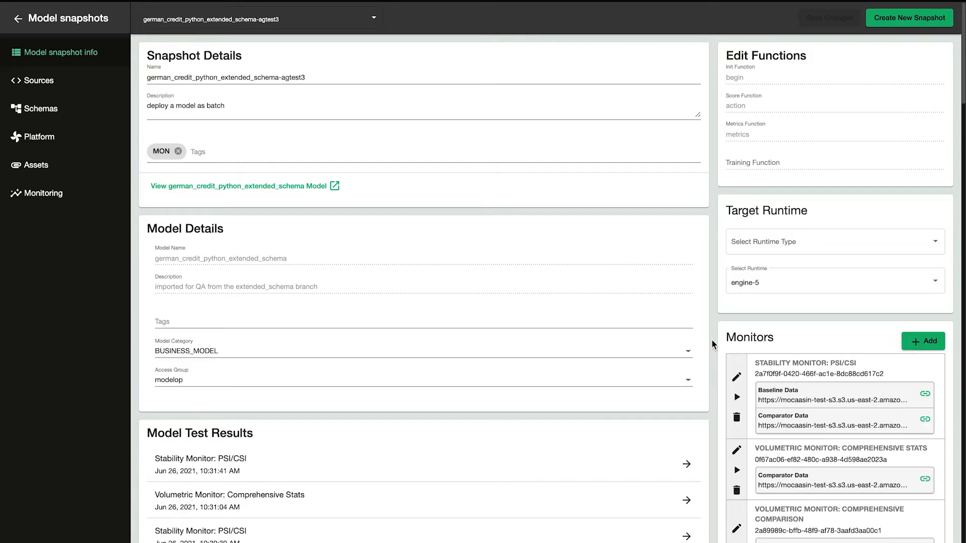
Examine the snapshot's existing monitors and the task details in the first Run Associated Model - Jira diagram under Model Life Cycle
scroll(714, 344, "down", 2)
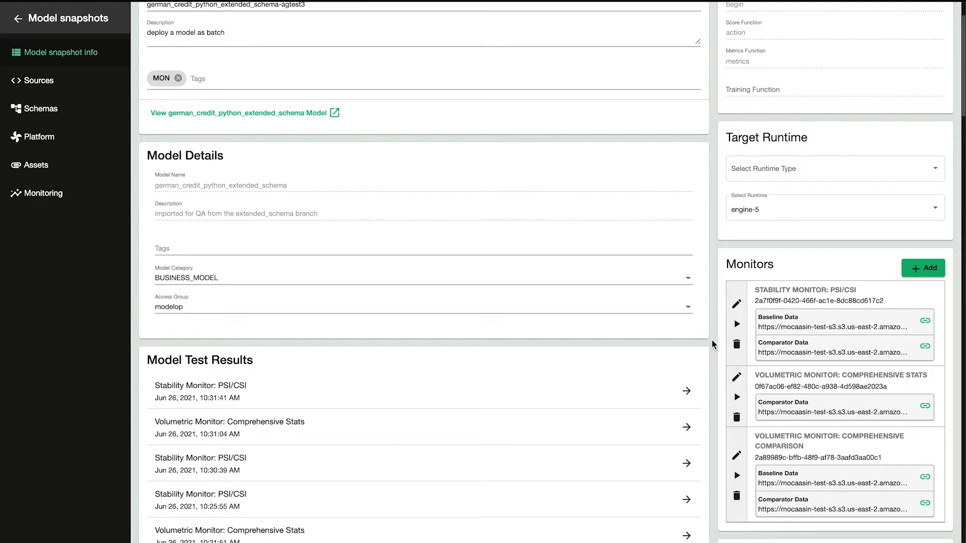
scroll(712, 342, "down", 1)
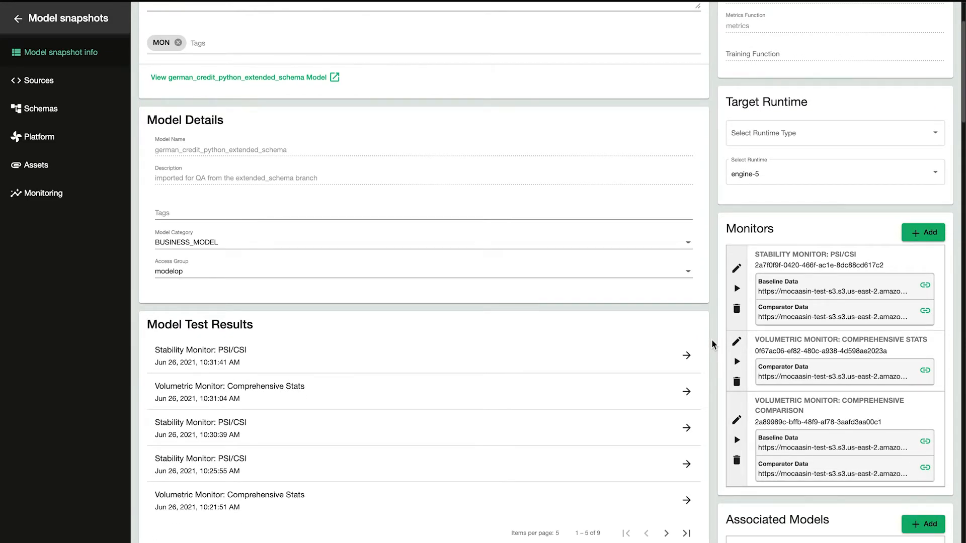
scroll(713, 345, "down", 1)
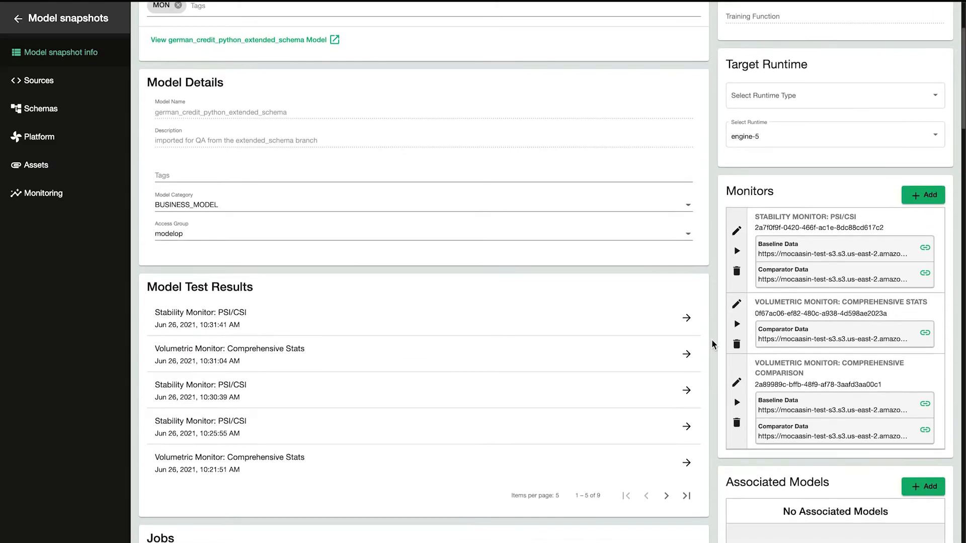
scroll(712, 345, "down", 1)
scroll(712, 344, "down", 10)
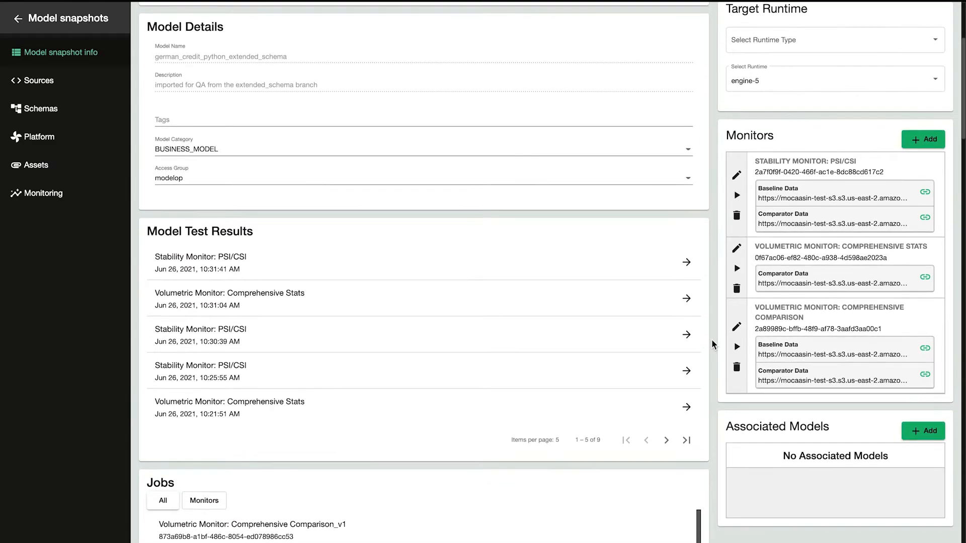
scroll(712, 344, "down", 6)
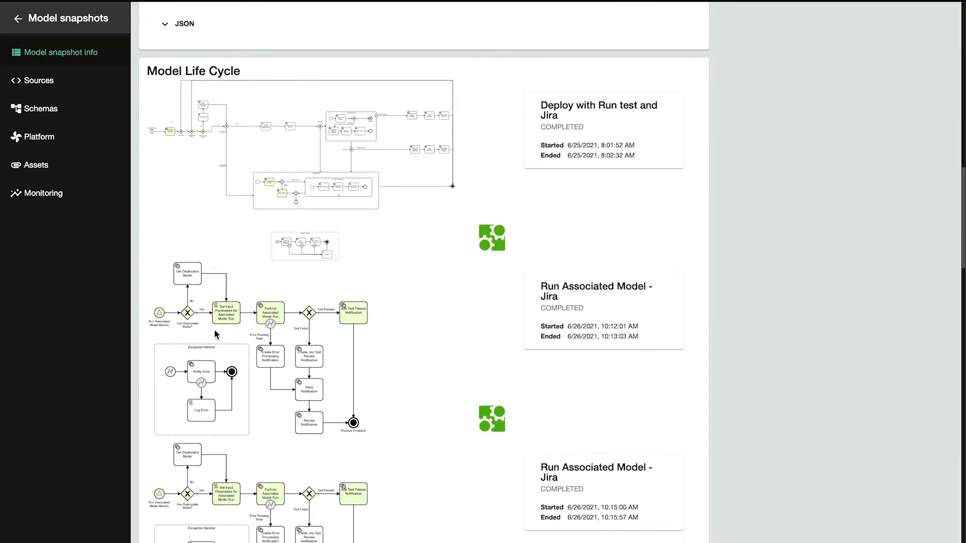
scroll(241, 339, "up", 1)
scroll(240, 338, "up", 4)
mouse_move(215, 295)
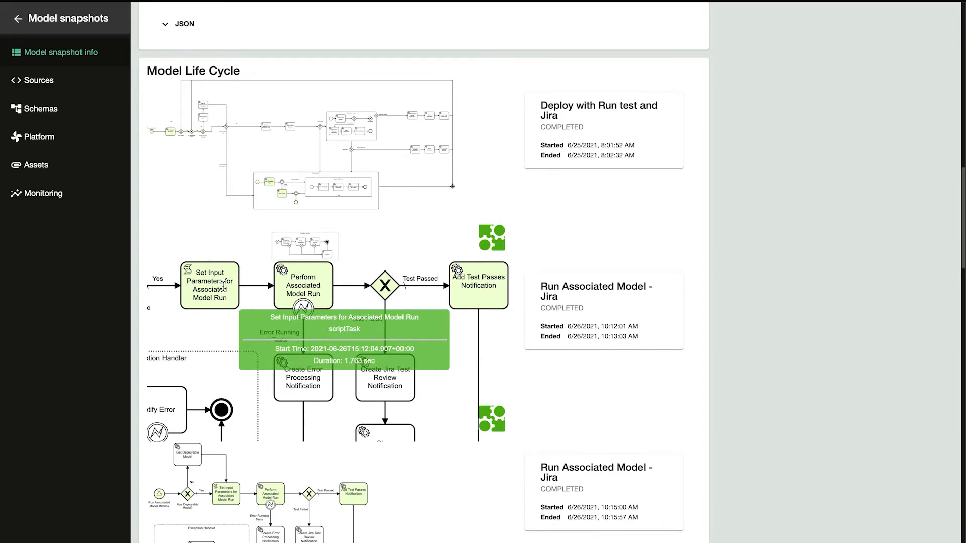
mouse_move(285, 285)
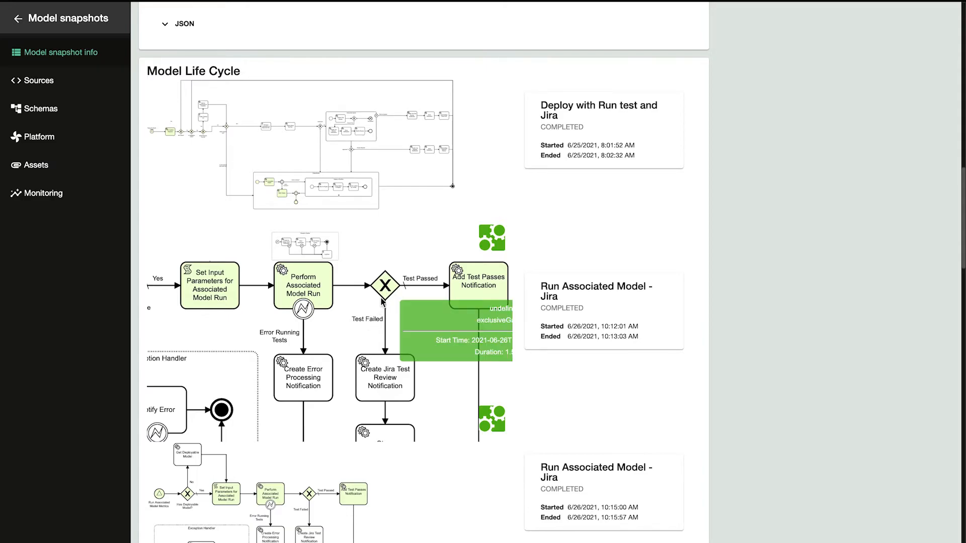
scroll(416, 336, "down", 1)
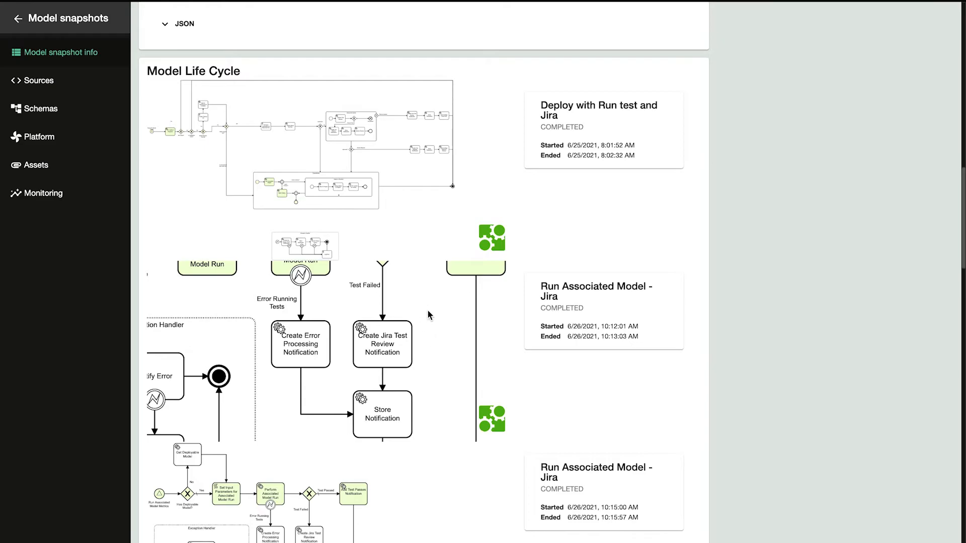
scroll(427, 319, "down", 3)
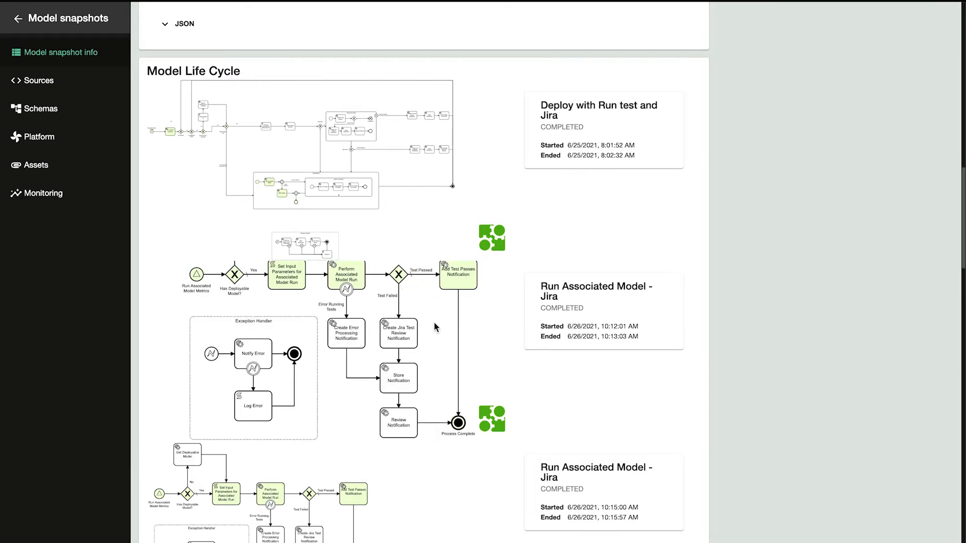
Look through the other Run Associated Model - Jira runs in the Model Life Cycle history
scroll(551, 343, "down", 9)
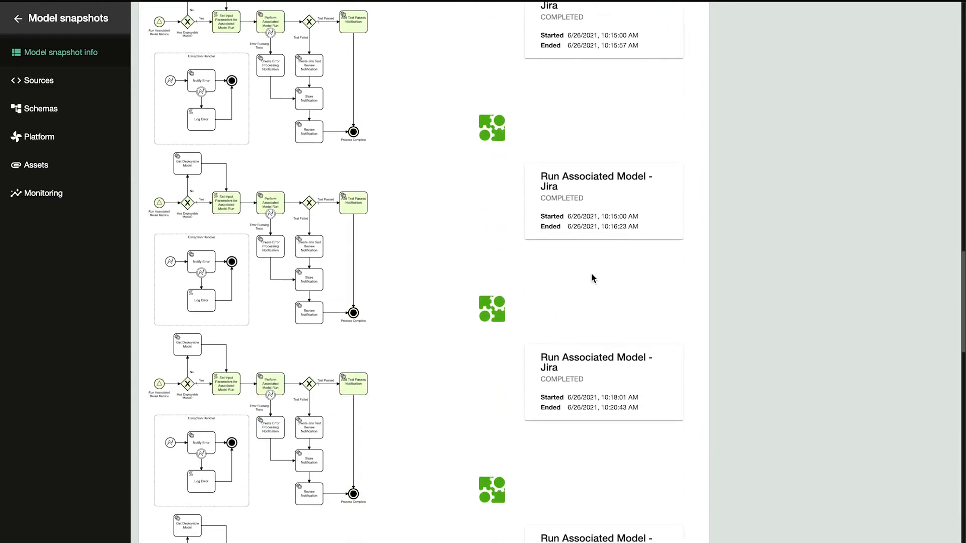
scroll(591, 275, "down", 1)
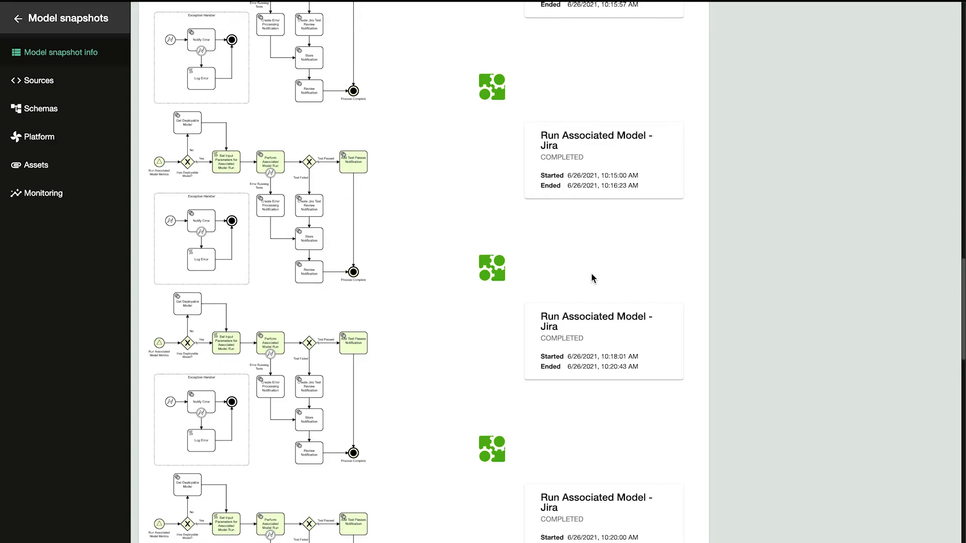
scroll(604, 296, "down", 4)
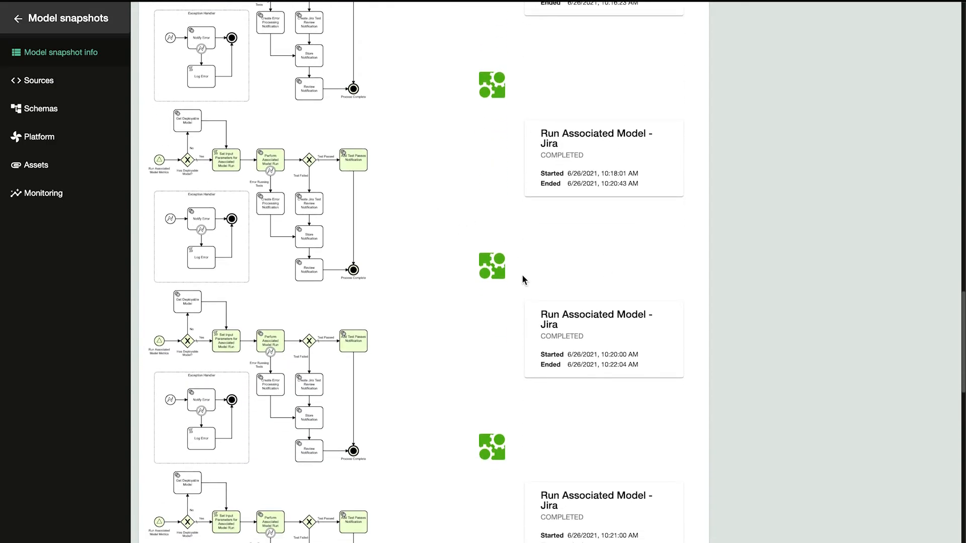
scroll(623, 254, "up", 12)
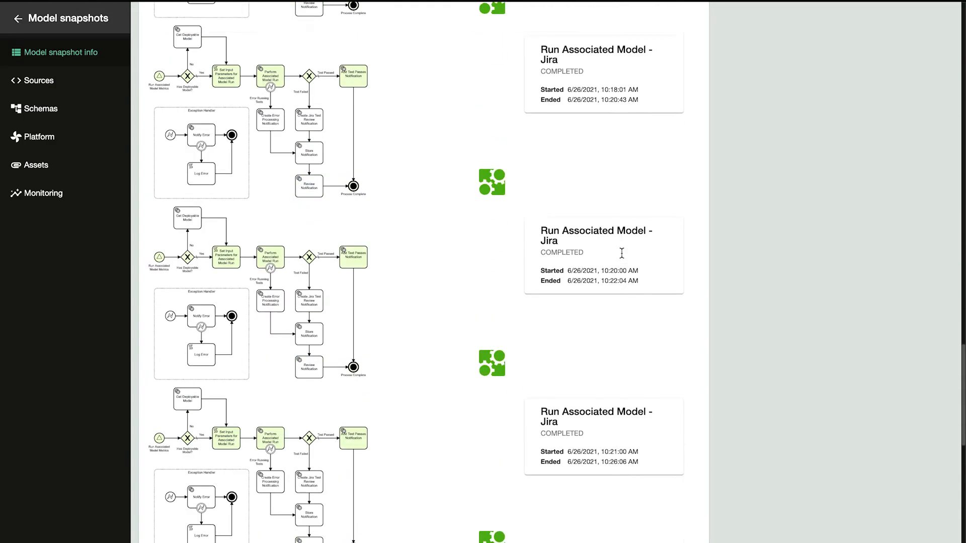
Open the Volumetric Monitor: Comprehensive Stats result from Jun 26, 2021, 10:31:04 AM in the snapshot's Model Test Results
scroll(605, 334, "up", 11)
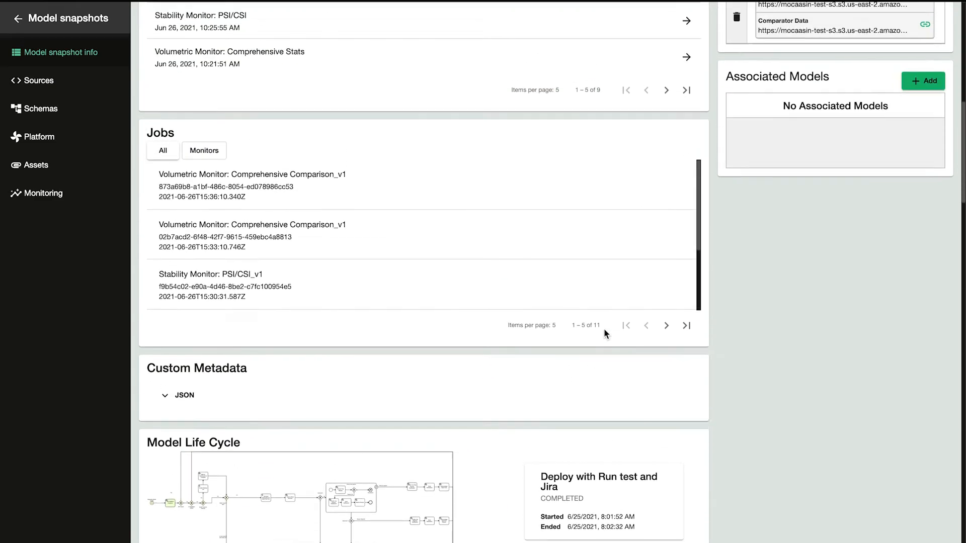
scroll(540, 248, "up", 1)
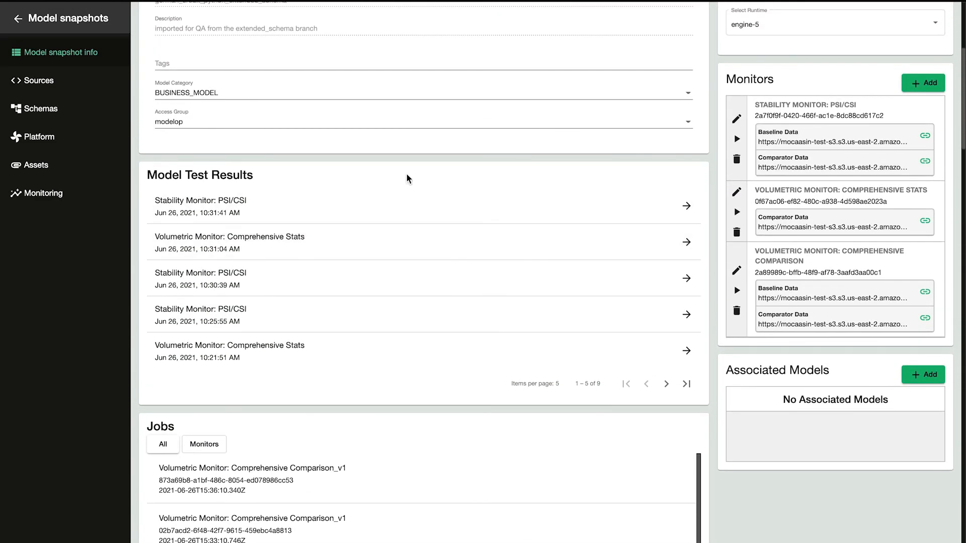
left_click(378, 239)
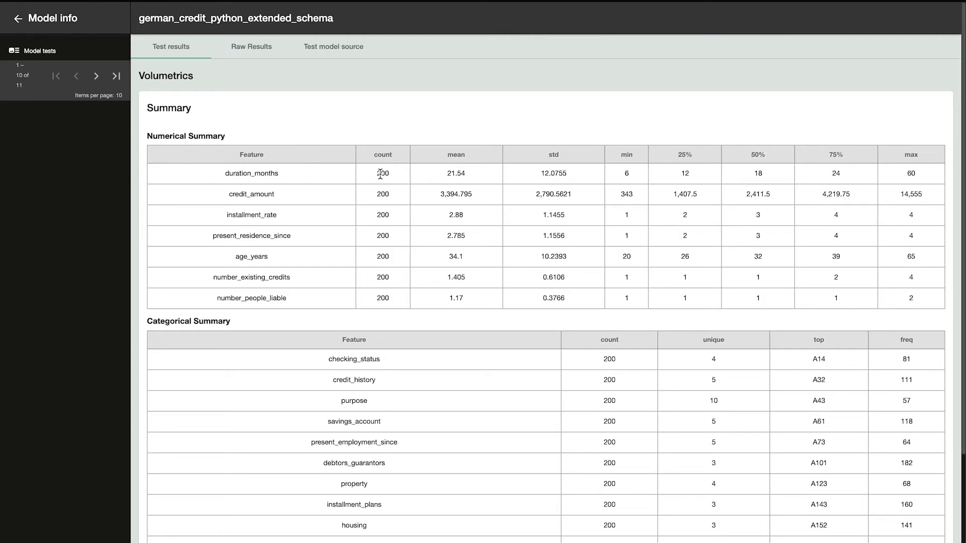
Examine the feature statistics in the Numerical Summary and Categorical Summary tables, and the Count section of the Volumetrics test results
left_click_drag(251, 173, 254, 289)
left_click(463, 222)
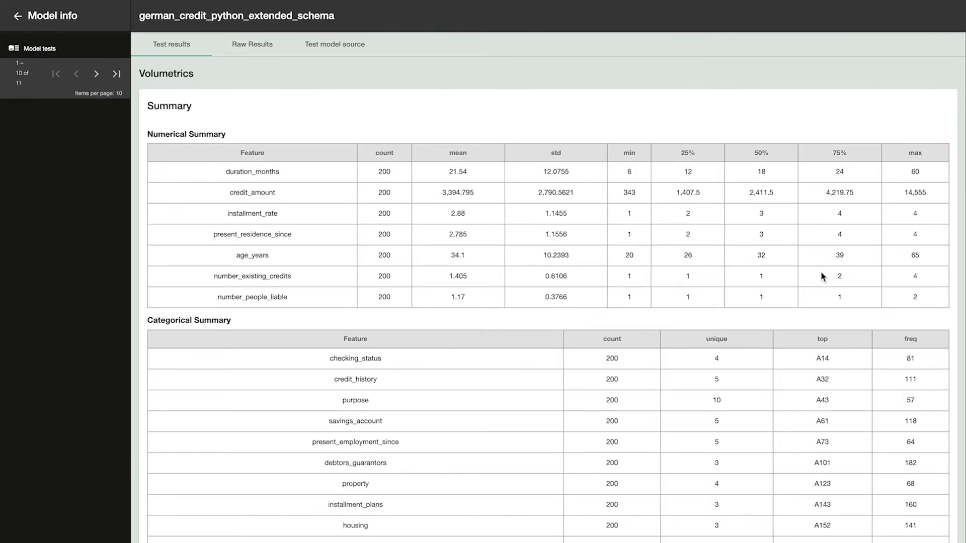
scroll(572, 264, "down", 3)
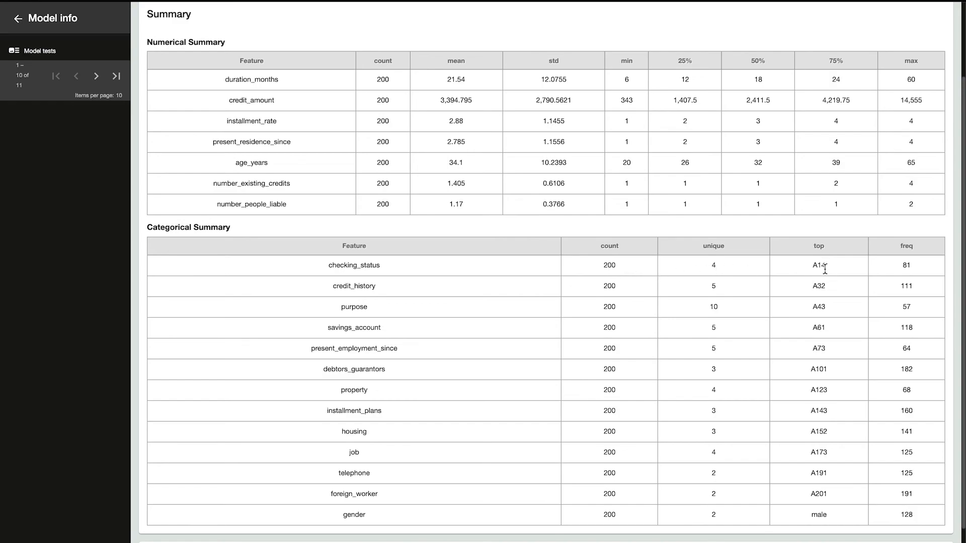
scroll(782, 356, "down", 2)
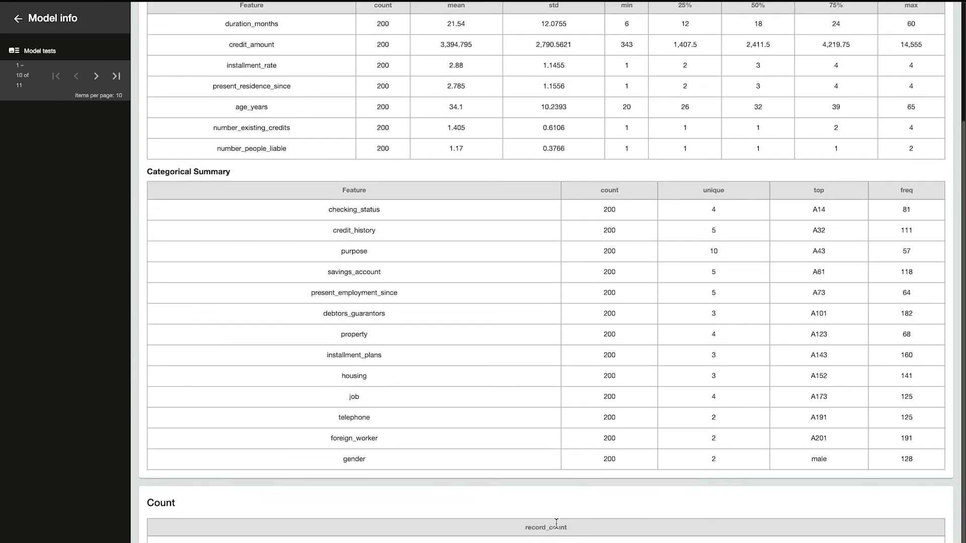
scroll(478, 339, "up", 4)
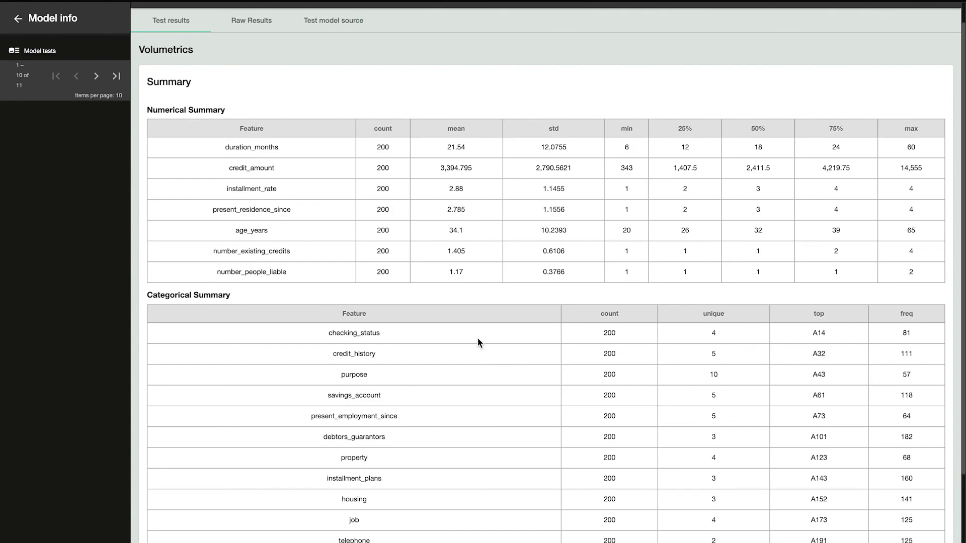
scroll(478, 343, "up", 1)
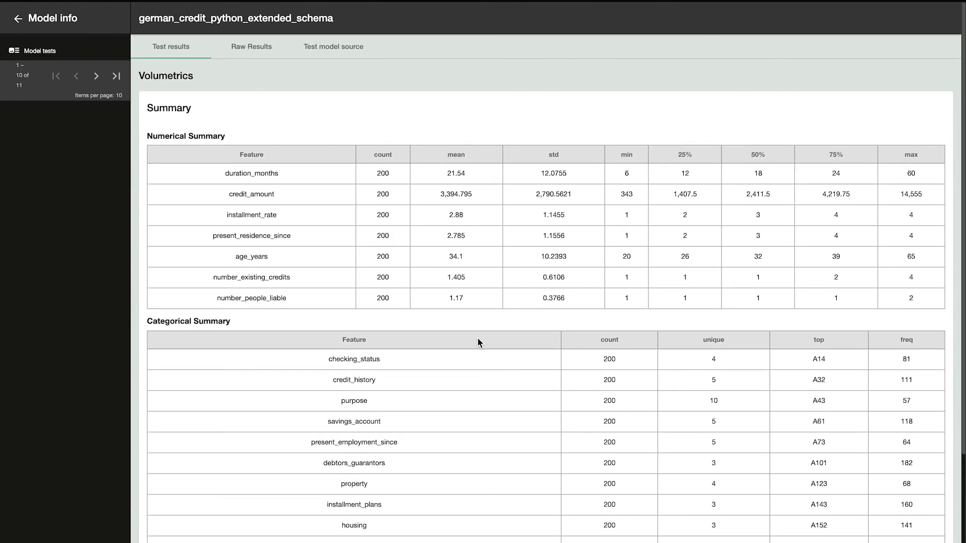